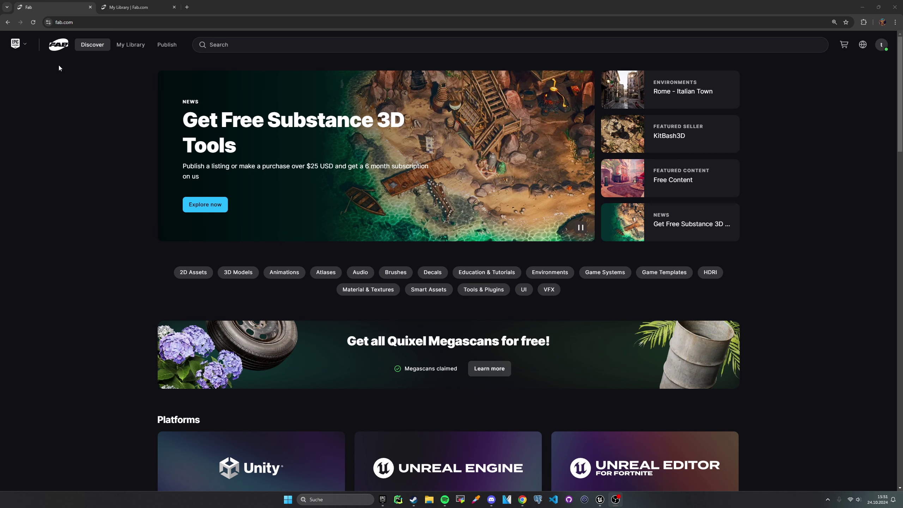
Look over the 'Get all Quixel Megascans for free' headline on fab.com
{"action": "left_click", "coordinate": [383, 499]}
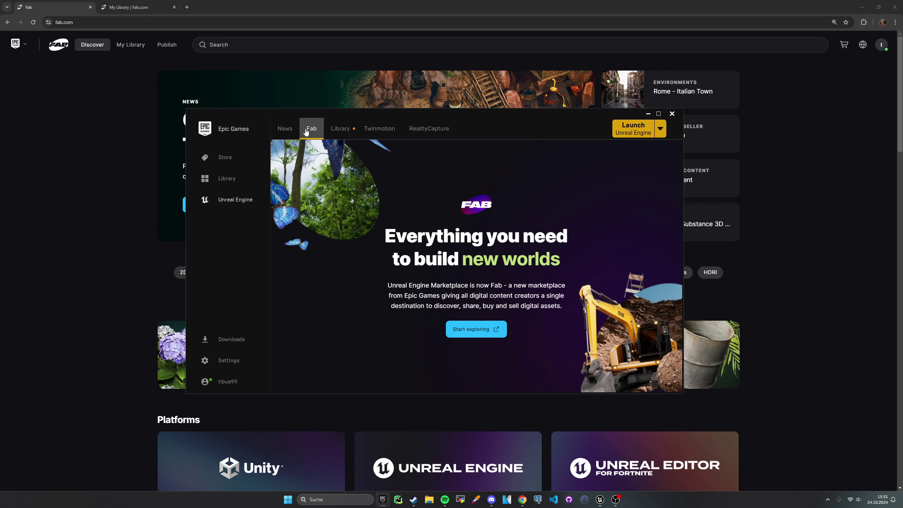
{"action": "left_click", "coordinate": [648, 114]}
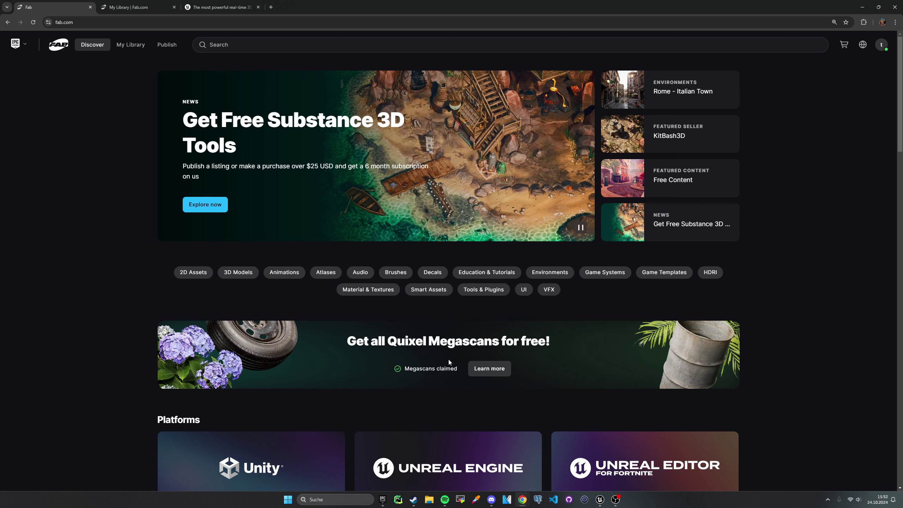
{"action": "left_click_drag", "start_coordinate": [348, 340], "coordinate": [547, 340]}
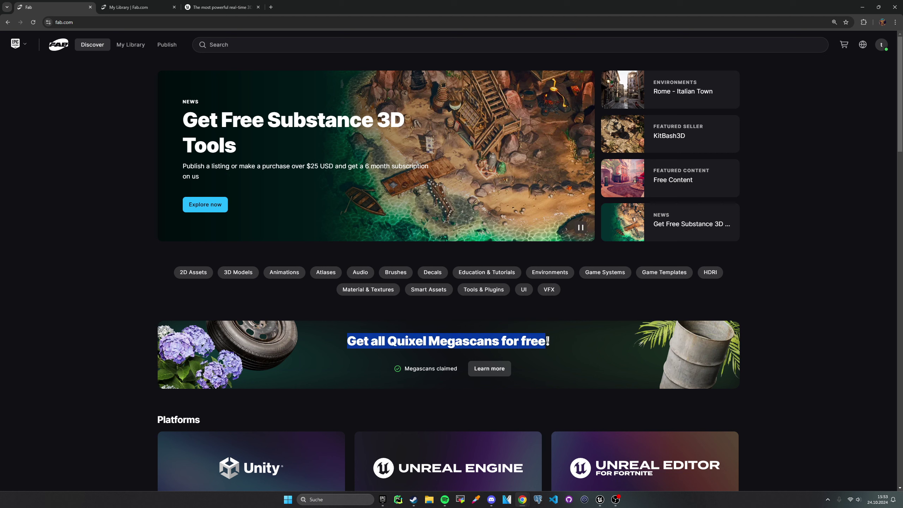
{"action": "left_click", "coordinate": [783, 315]}
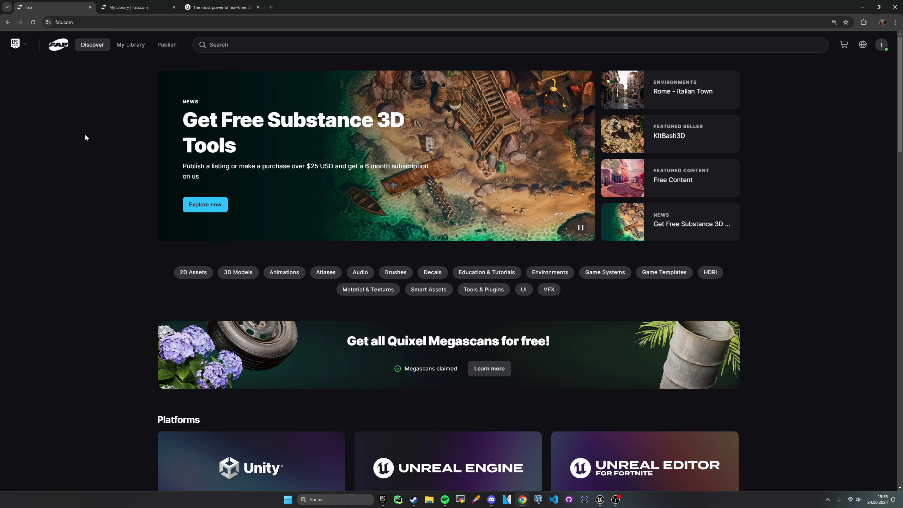
Check the free Megascans details page and its claimed note, then return to Fab Discover
{"action": "left_click", "coordinate": [263, 42]}
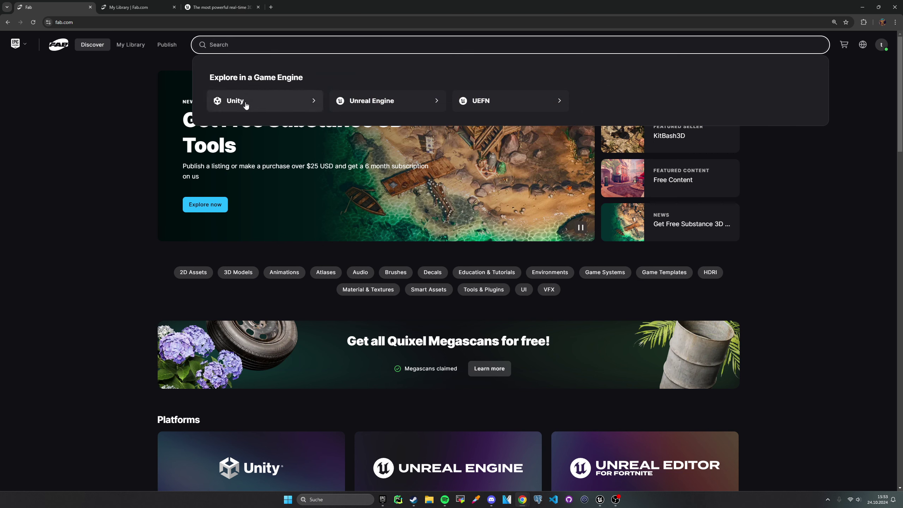
{"action": "left_click", "coordinate": [109, 187]}
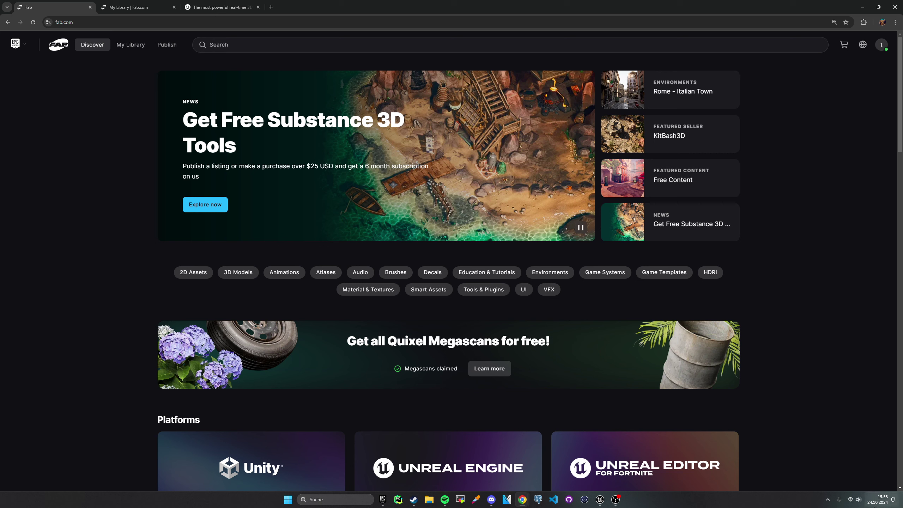
{"action": "mouse_move", "coordinate": [882, 502]}
{"action": "left_click", "coordinate": [486, 372]}
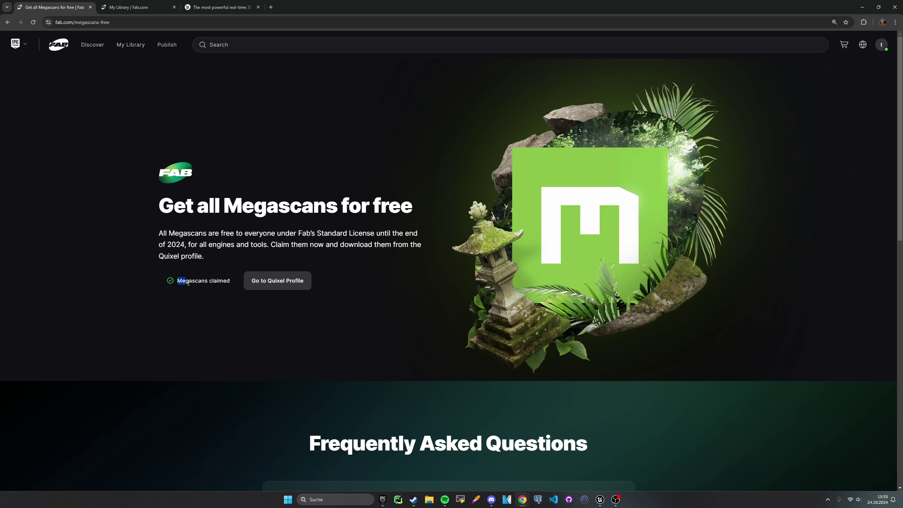
{"action": "left_click_drag", "start_coordinate": [178, 281], "coordinate": [233, 285]}
{"action": "left_click", "coordinate": [229, 291]}
{"action": "mouse_move", "coordinate": [899, 173]}
{"action": "left_mouse_down"}
{"action": "mouse_move", "coordinate": [900, 329]}
{"action": "mouse_move", "coordinate": [900, 314]}
{"action": "left_mouse_up"}
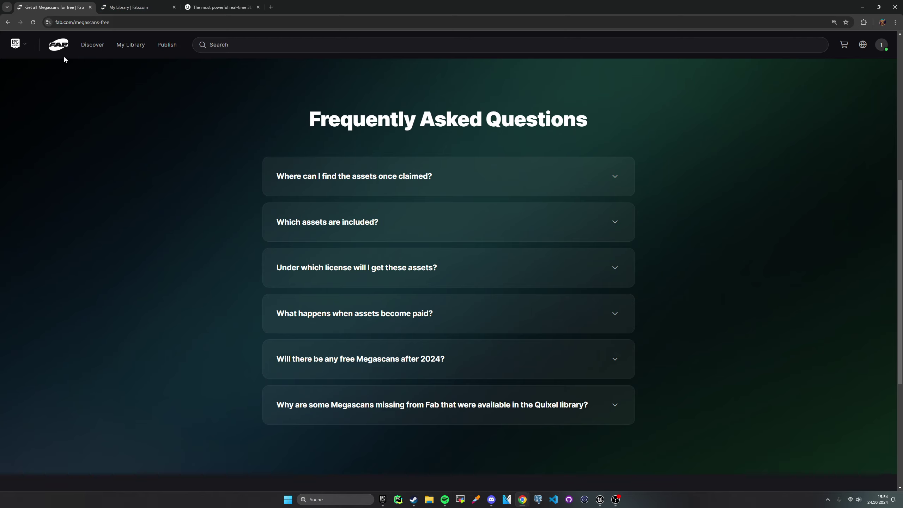
{"action": "left_click", "coordinate": [58, 45]}
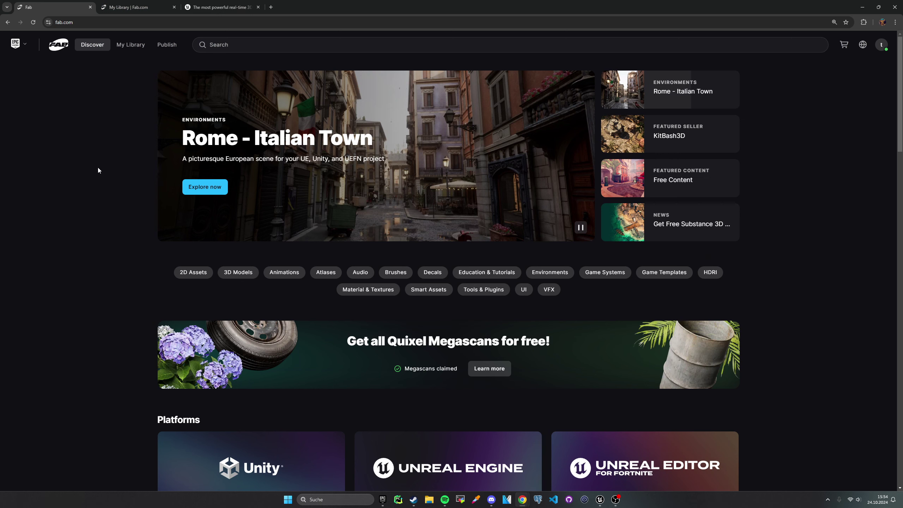
From the launcher's Library, open the complete Fab library on fab.com
{"action": "left_click", "coordinate": [382, 499]}
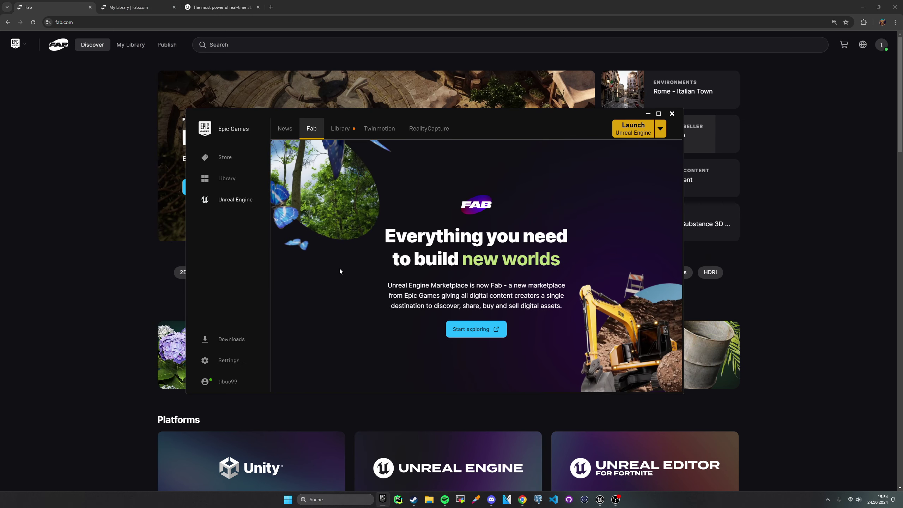
{"action": "left_click", "coordinate": [340, 136]}
{"action": "scroll", "coordinate": [356, 278], "scroll_direction": "down", "scroll_amount": 5}
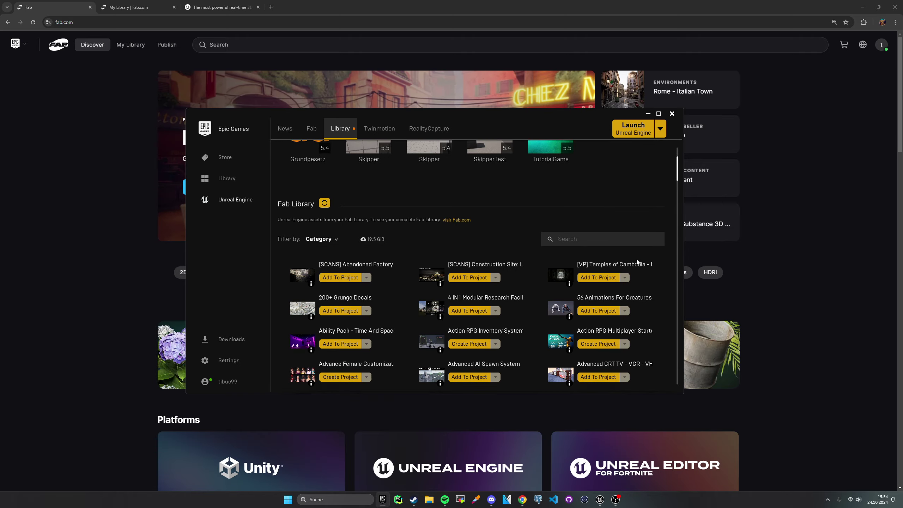
{"action": "mouse_move", "coordinate": [678, 169]}
{"action": "left_mouse_down"}
{"action": "mouse_move", "coordinate": [680, 212]}
{"action": "mouse_move", "coordinate": [680, 149]}
{"action": "left_mouse_up"}
{"action": "left_click", "coordinate": [131, 45]}
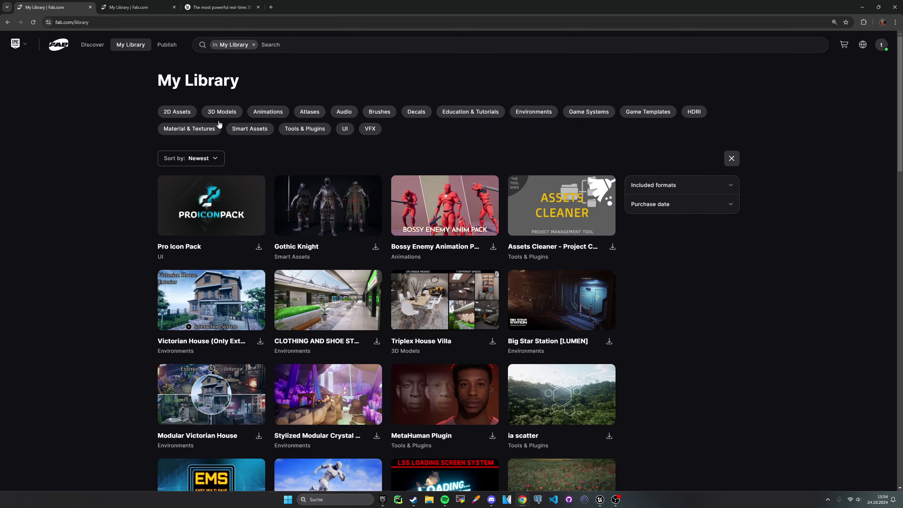
{"action": "left_click", "coordinate": [129, 47]}
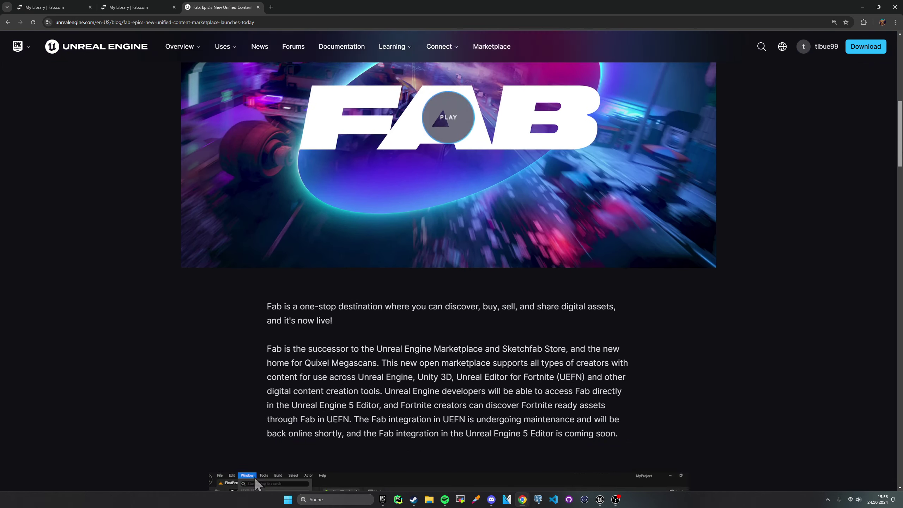
Read through the Fab launch post, noting that UE5 Editor Fab integration is 'coming soon'
{"action": "scroll", "coordinate": [452, 259], "scroll_direction": "down", "scroll_amount": 5}
{"action": "scroll", "coordinate": [447, 262], "scroll_direction": "up", "scroll_amount": 10}
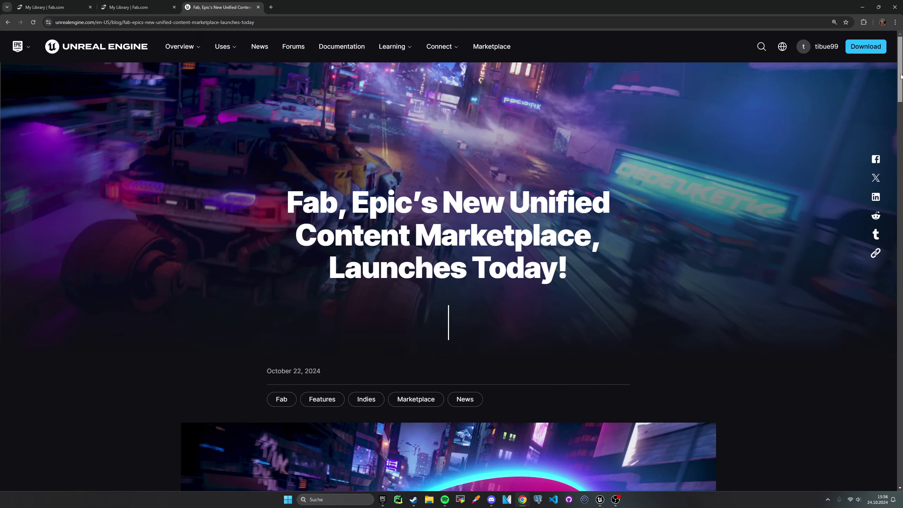
{"action": "scroll", "coordinate": [447, 262], "scroll_direction": "down", "scroll_amount": 5}
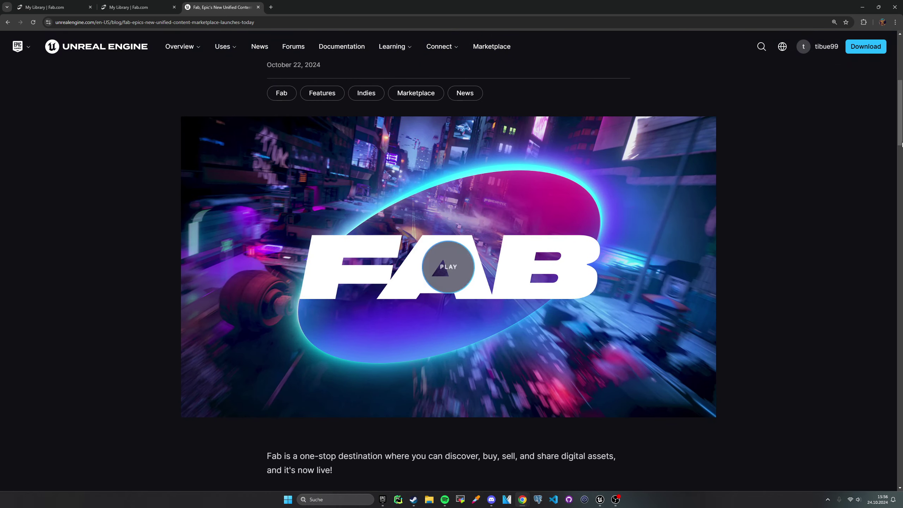
{"action": "left_click_drag", "start_coordinate": [900, 122], "coordinate": [900, 165]}
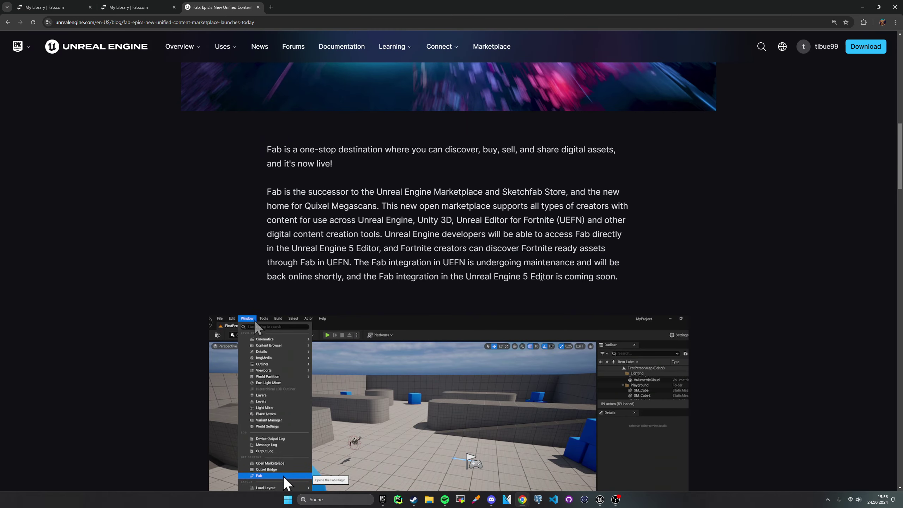
{"action": "left_click_drag", "start_coordinate": [377, 276], "coordinate": [434, 276]}
{"action": "left_click_drag", "start_coordinate": [563, 276], "coordinate": [616, 278]}
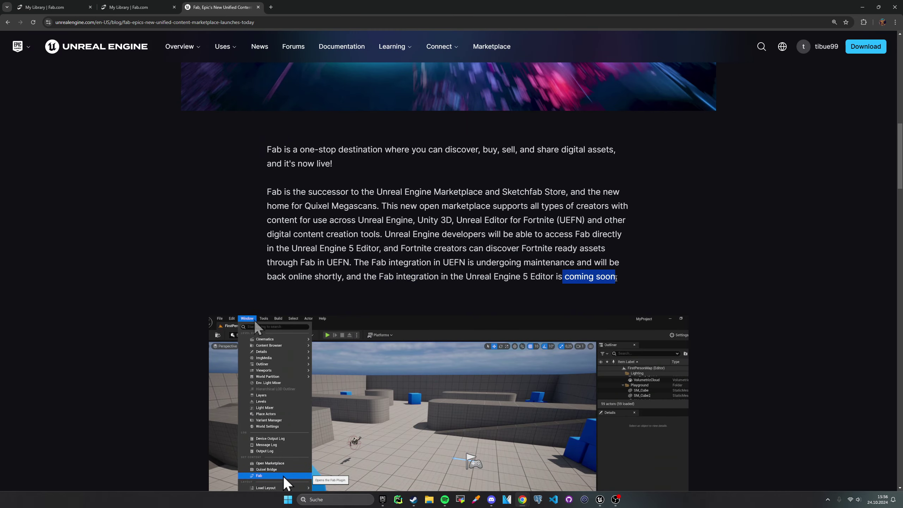
{"action": "left_click", "coordinate": [638, 281]}
{"action": "scroll", "coordinate": [694, 272], "scroll_direction": "down", "scroll_amount": 3}
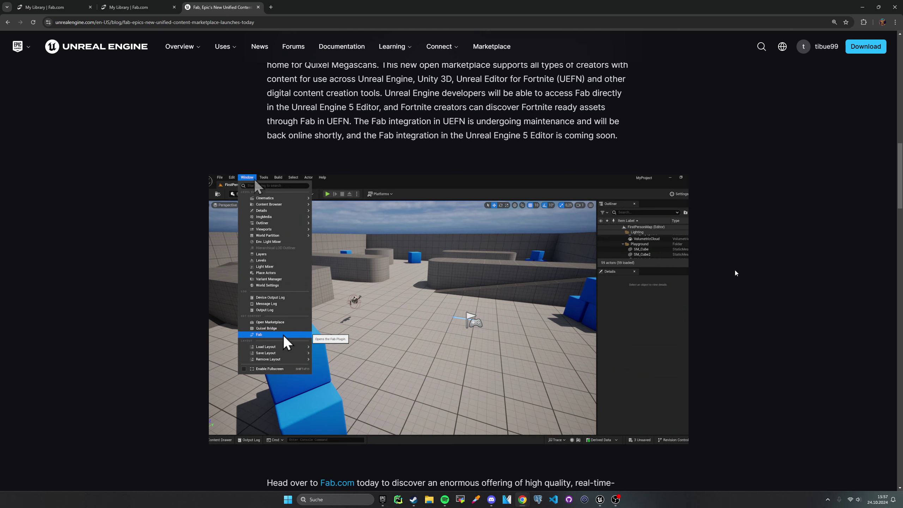
Find the FAB UE Plugin by searching 'fab' and install it to engine version 5.5
{"action": "left_click", "coordinate": [382, 500]}
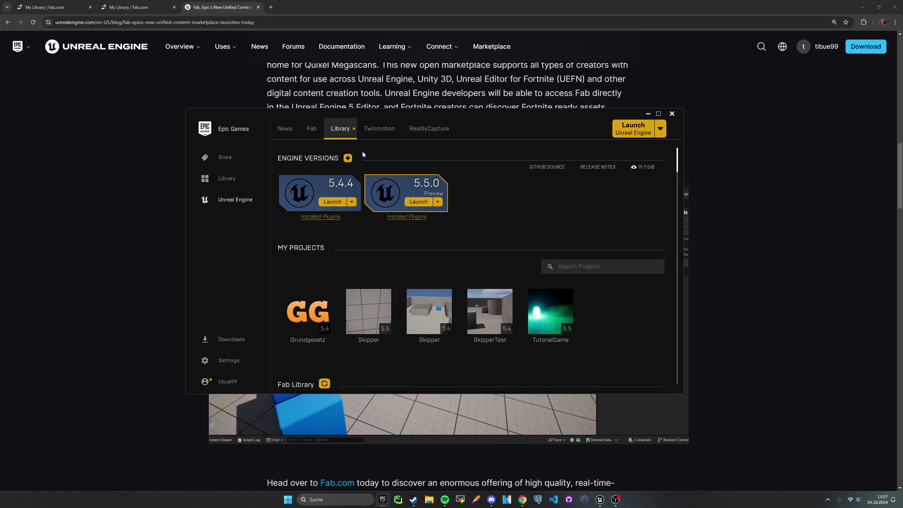
{"action": "scroll", "coordinate": [481, 164], "scroll_direction": "down", "scroll_amount": 3}
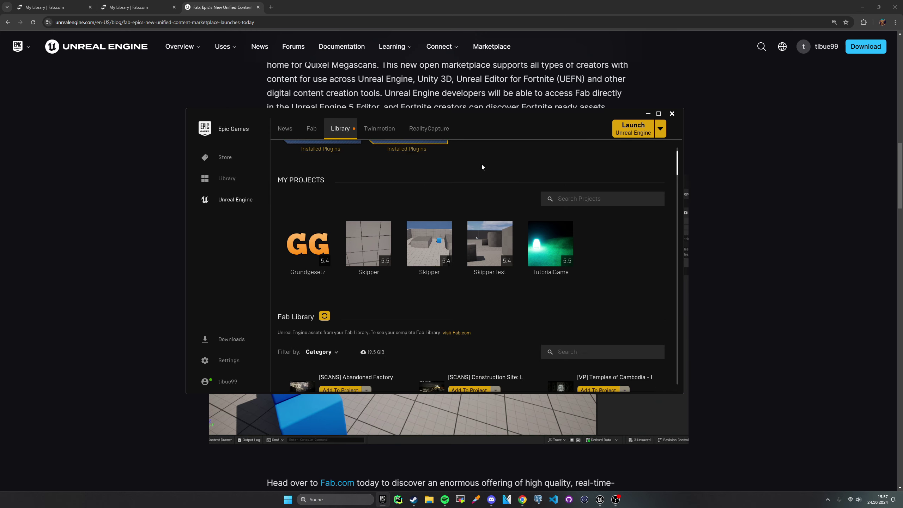
{"action": "left_click", "coordinate": [595, 298]}
{"action": "type", "text": "fab"}
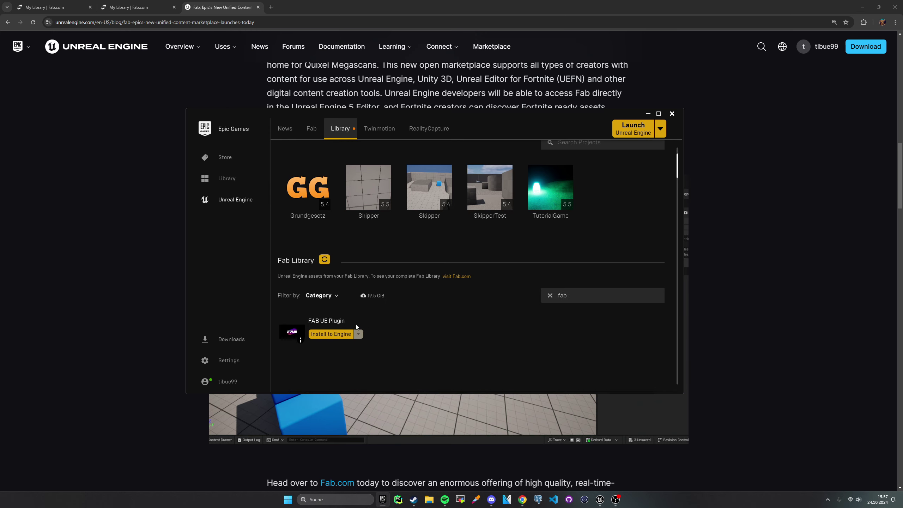
{"action": "left_click", "coordinate": [339, 335]}
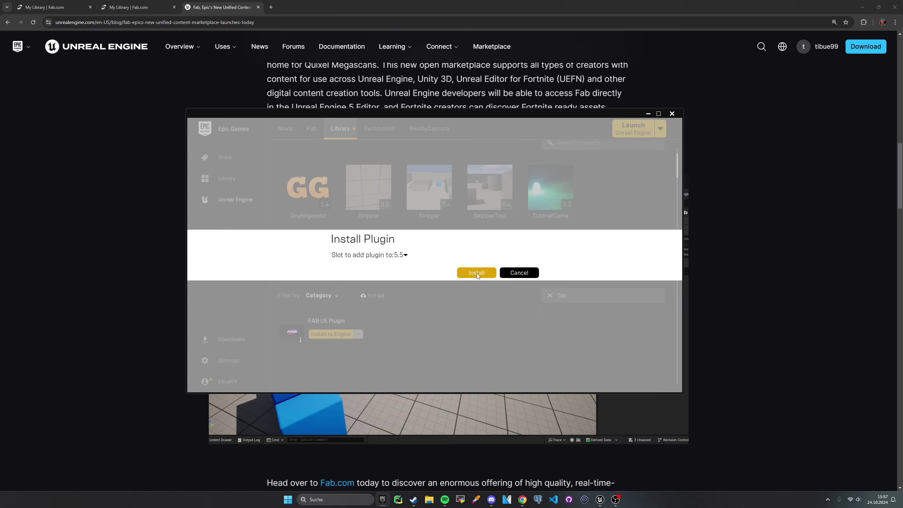
{"action": "left_click", "coordinate": [473, 273]}
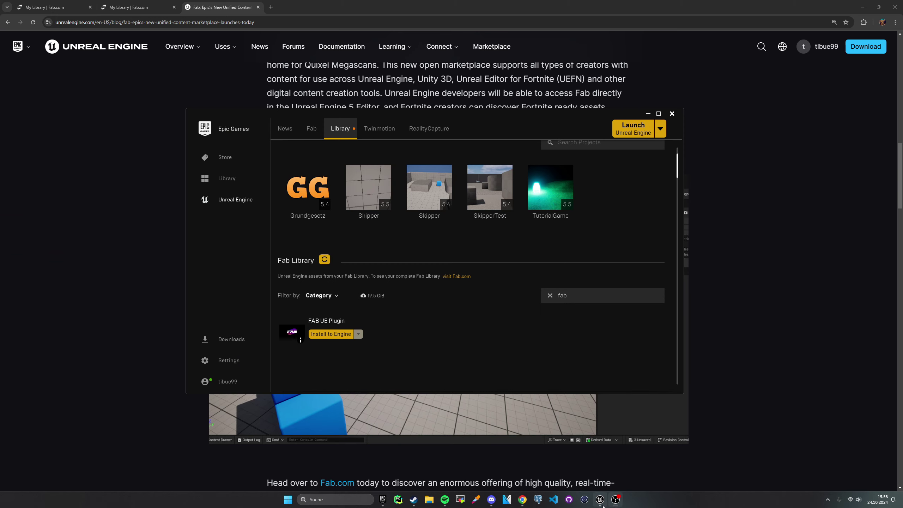
Confirm the plugin is listed in 5.5.0's installed plugins, then launch Unreal Engine 5.5.0
{"action": "scroll", "coordinate": [412, 236], "scroll_direction": "up", "scroll_amount": 3}
{"action": "left_click", "coordinate": [402, 218]}
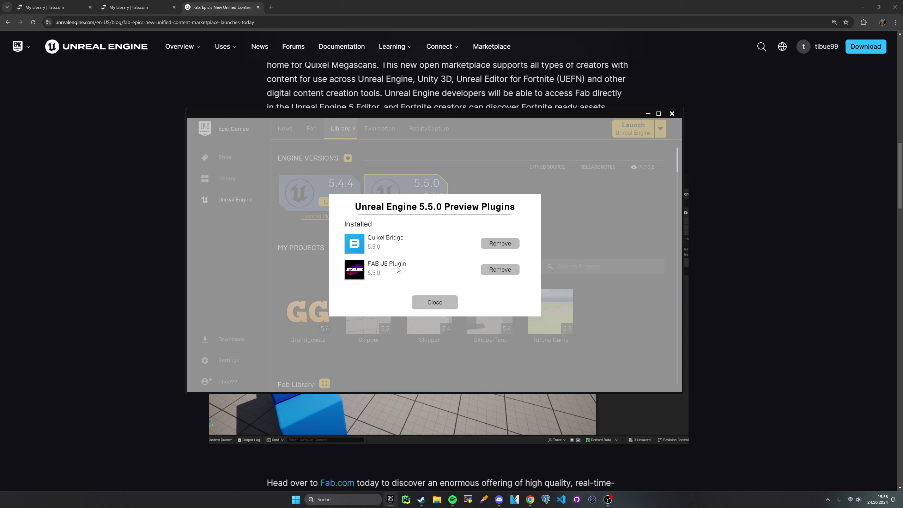
{"action": "left_click", "coordinate": [435, 303]}
{"action": "left_click", "coordinate": [419, 205]}
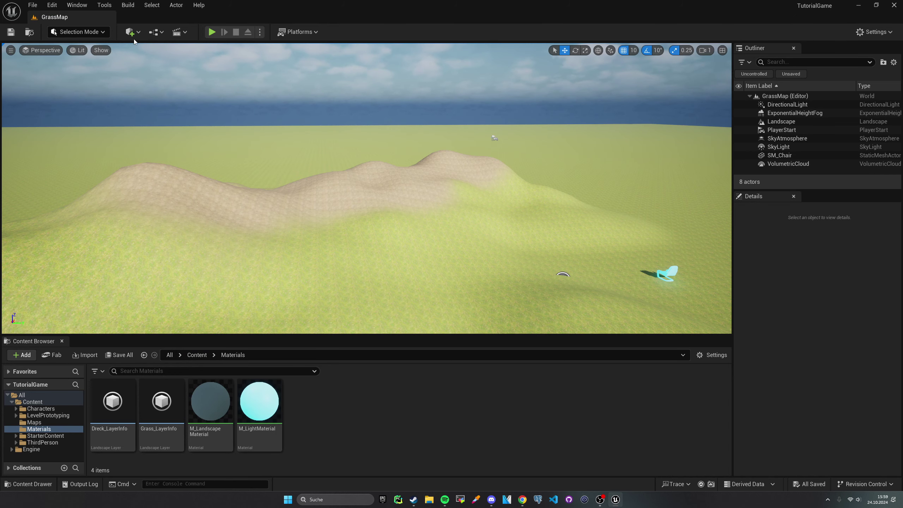
Open Fab from the Window menu and dock its window as a tab beside GrassMap
{"action": "left_click", "coordinate": [74, 6]}
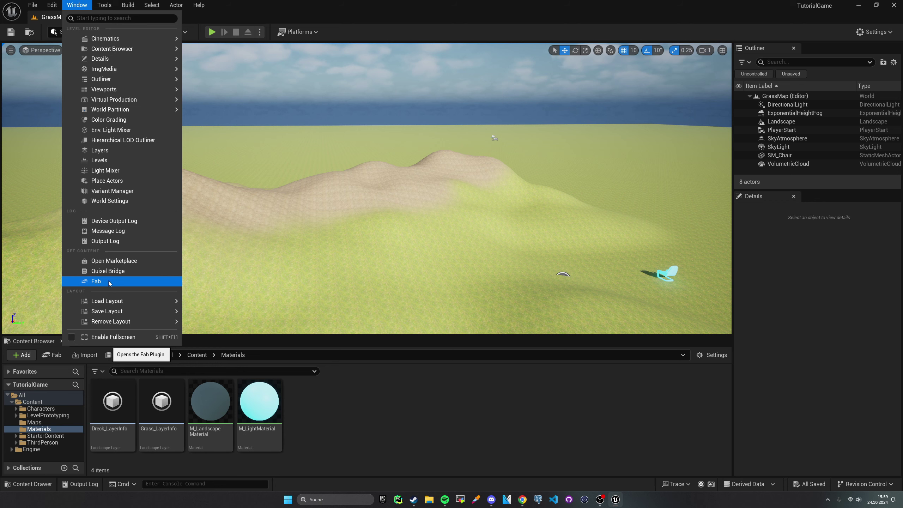
{"action": "left_click", "coordinate": [109, 282]}
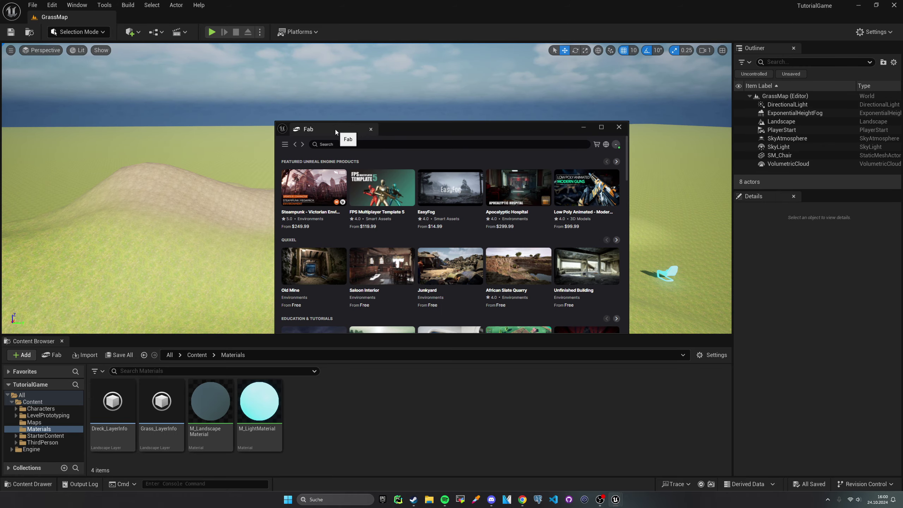
{"action": "left_click_drag", "start_coordinate": [323, 130], "coordinate": [146, 17]}
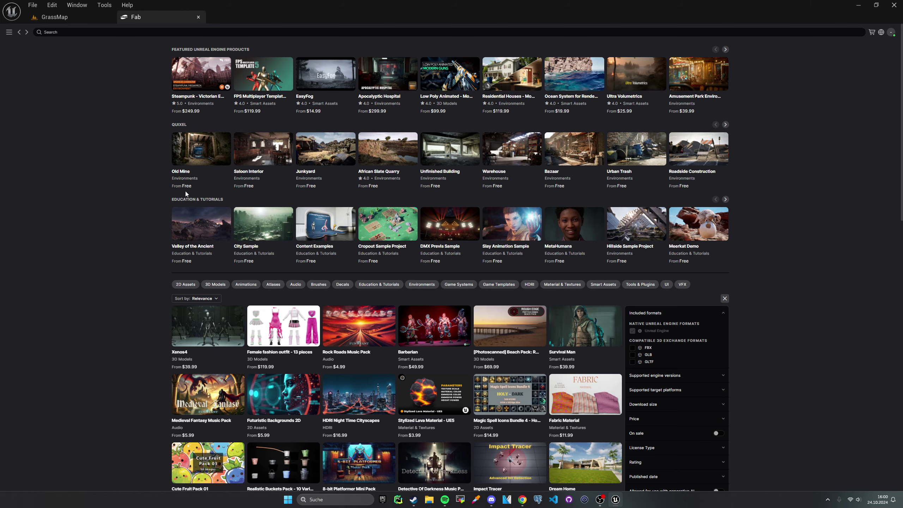
Go to My Library in the Fab sidebar and add the Bossy Enemy Animation Pack to the project
{"action": "left_click", "coordinate": [9, 33]}
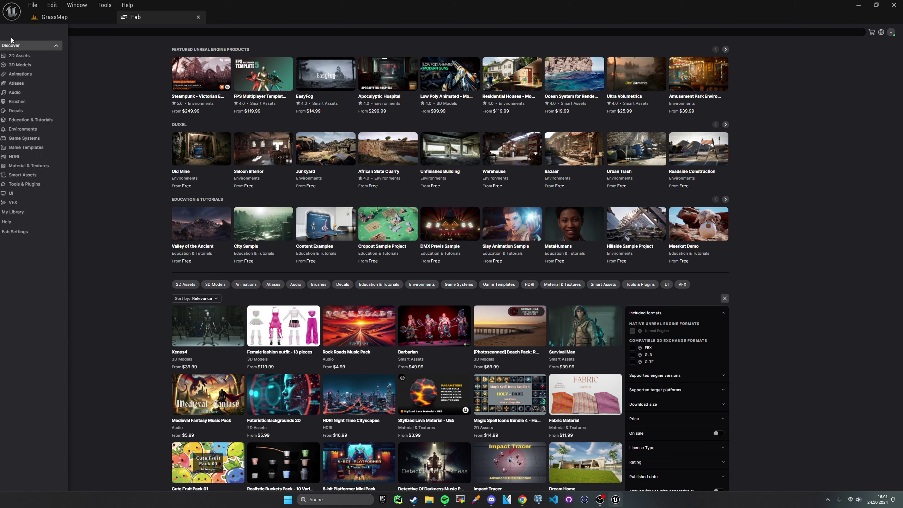
{"action": "left_click", "coordinate": [36, 215]}
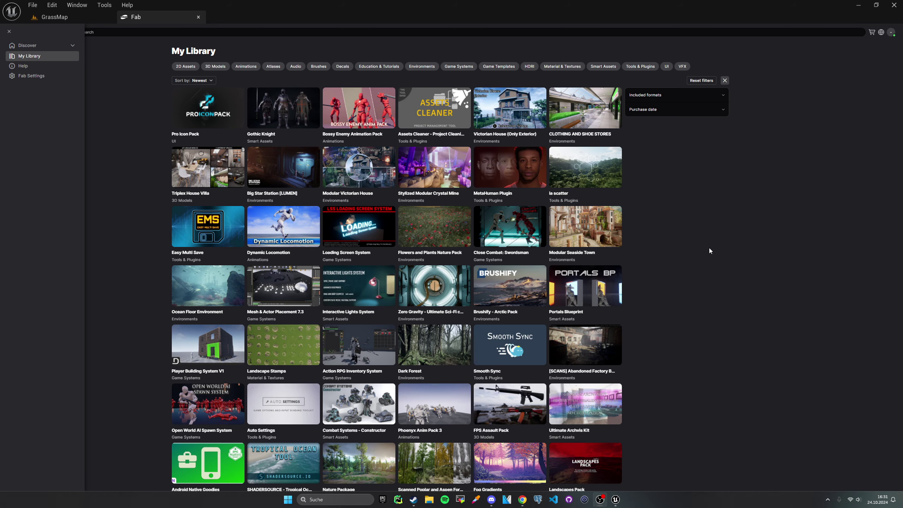
{"action": "left_click", "coordinate": [361, 114]}
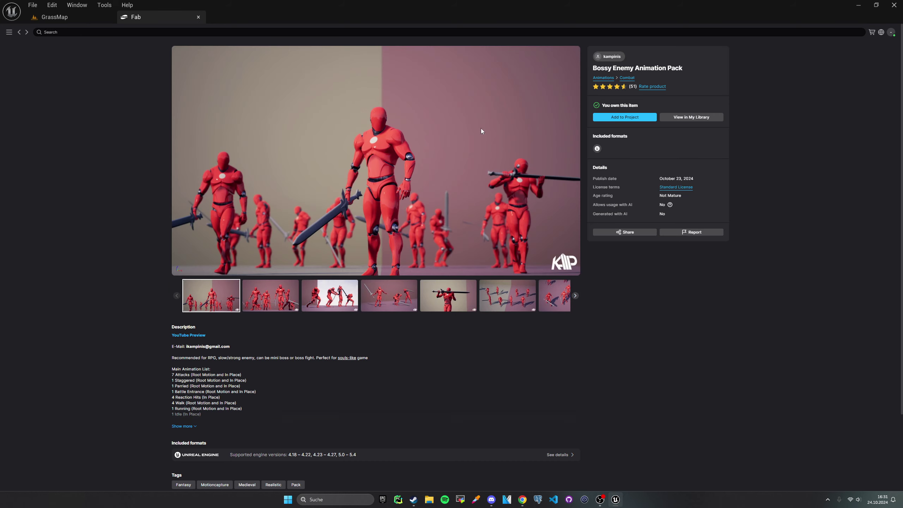
{"action": "left_click", "coordinate": [619, 121]}
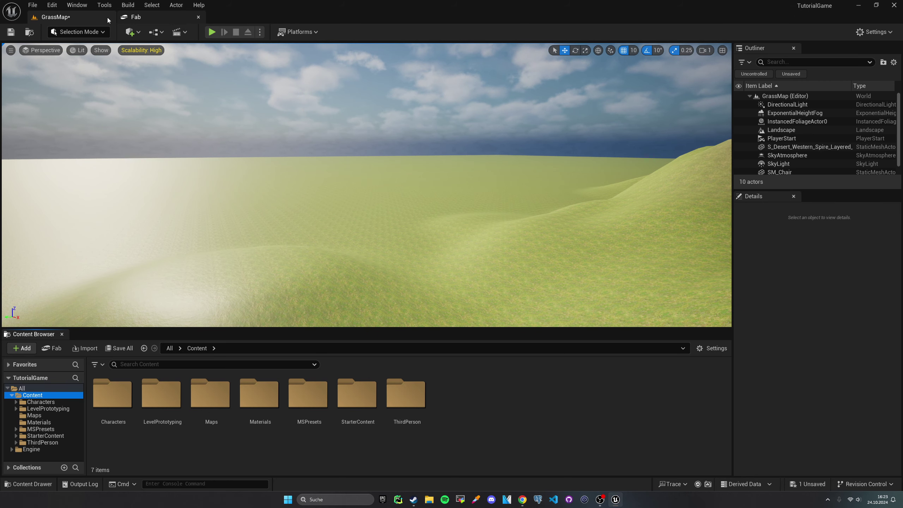
Open Quixel Bridge from the Window menu as a new editor tab
{"action": "left_click", "coordinate": [77, 4]}
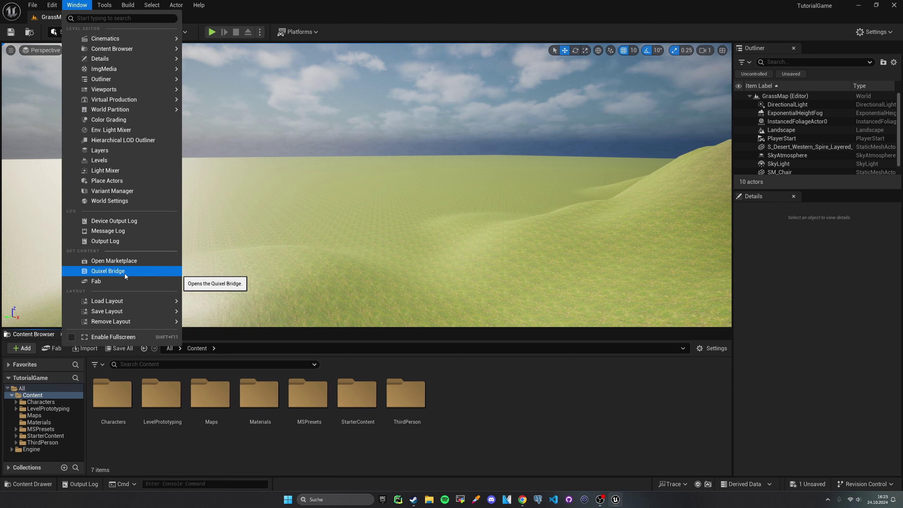
{"action": "left_click", "coordinate": [124, 274]}
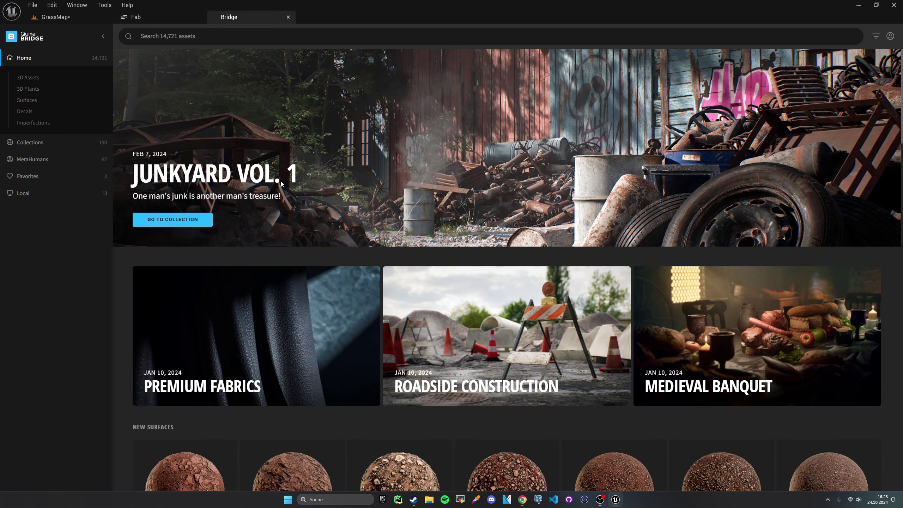
Scroll through the Bridge home page's rows of new surfaces, 3D models and 3D plants
{"action": "scroll", "coordinate": [283, 185], "scroll_direction": "down", "scroll_amount": 2}
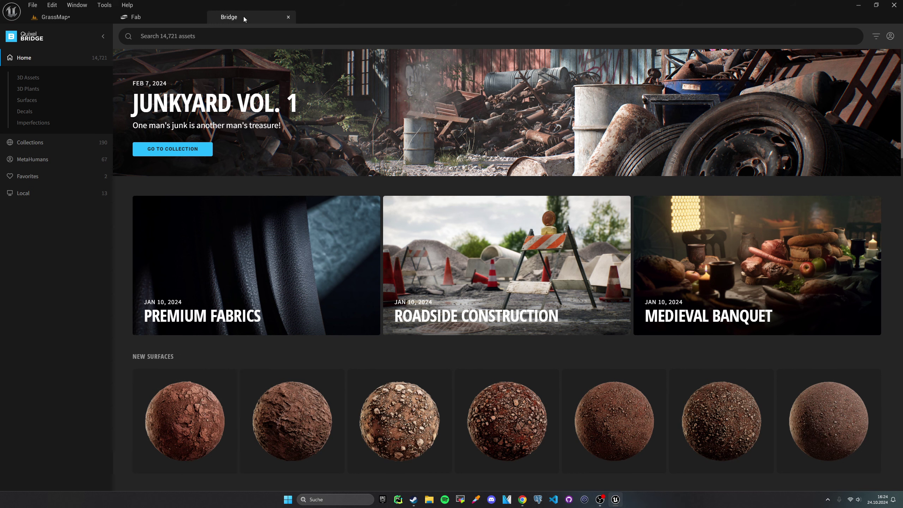
{"action": "scroll", "coordinate": [288, 111], "scroll_direction": "up", "scroll_amount": 2}
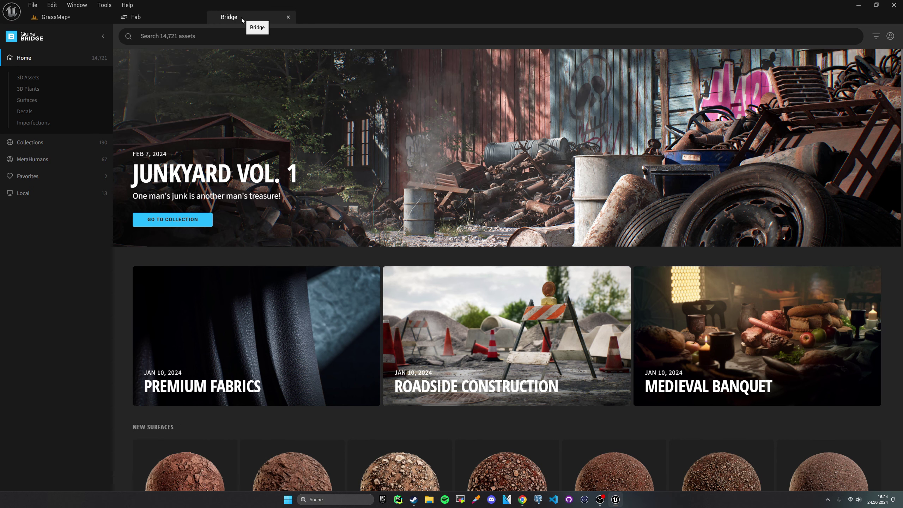
{"action": "scroll", "coordinate": [123, 271], "scroll_direction": "down", "scroll_amount": 5}
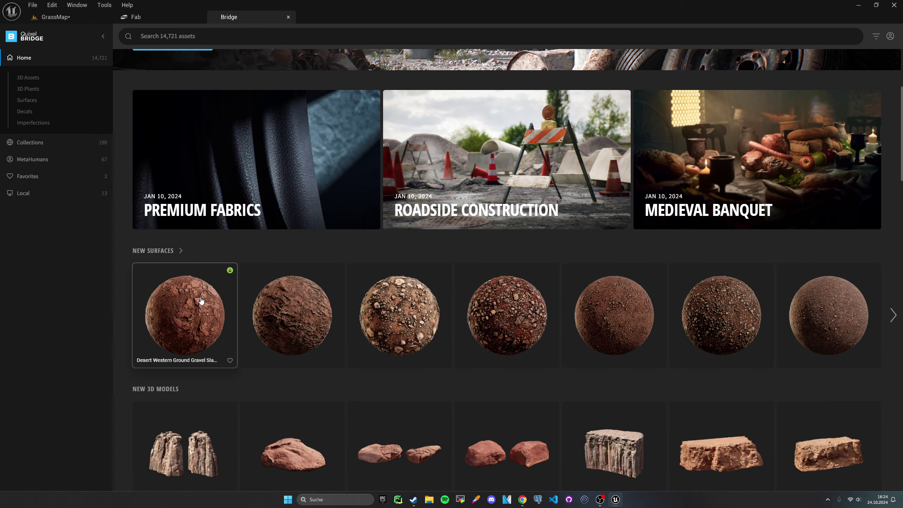
{"action": "scroll", "coordinate": [202, 273], "scroll_direction": "down", "scroll_amount": 4}
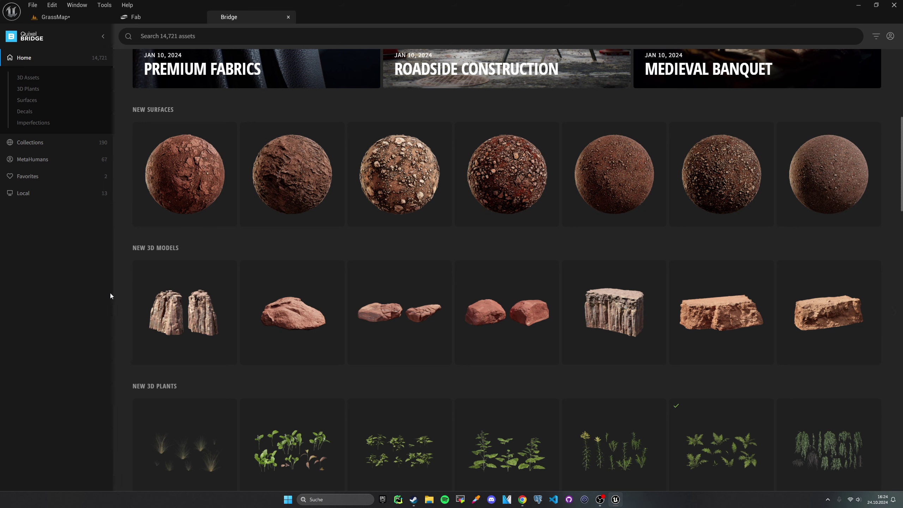
Import Desert Western Spire Layered XL 01 from the 3D Assets list with Nanite quality selected
{"action": "left_click", "coordinate": [191, 187]}
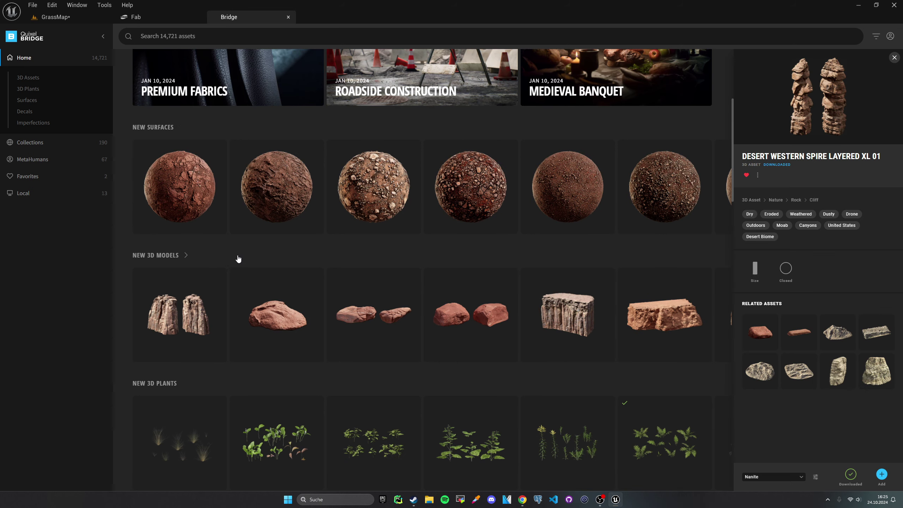
{"action": "left_click", "coordinate": [180, 258]}
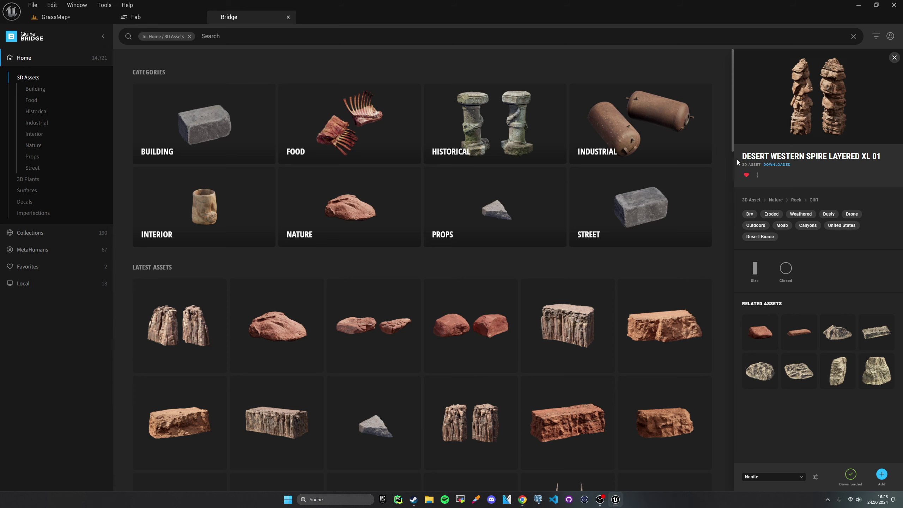
{"action": "left_click_drag", "start_coordinate": [736, 159], "coordinate": [743, 367]}
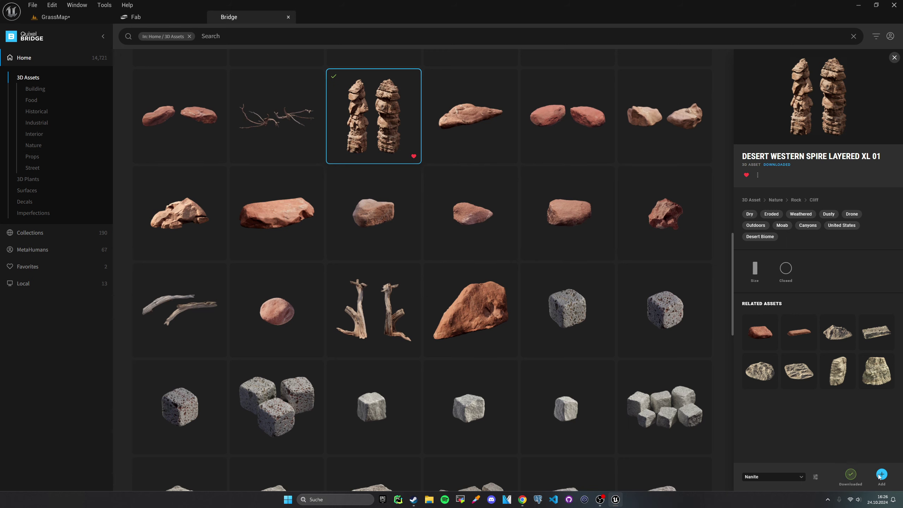
{"action": "left_click", "coordinate": [794, 480]}
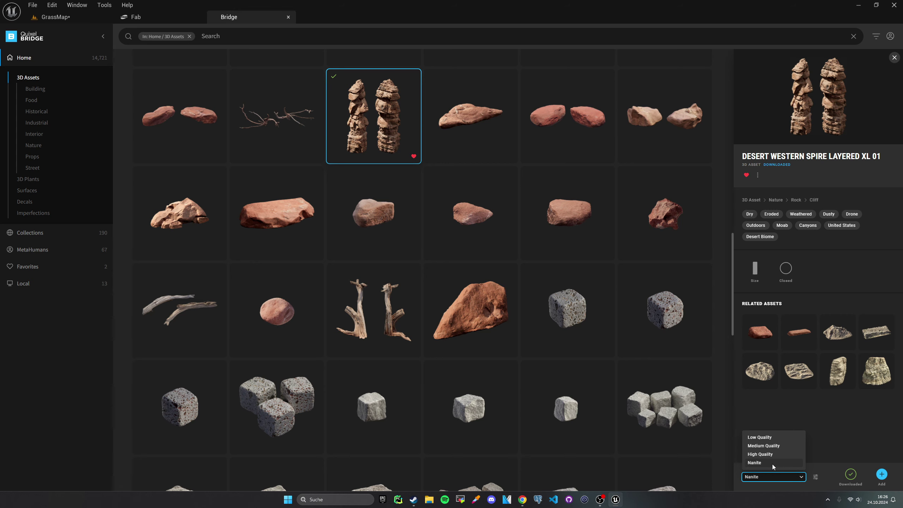
{"action": "left_click", "coordinate": [771, 464]}
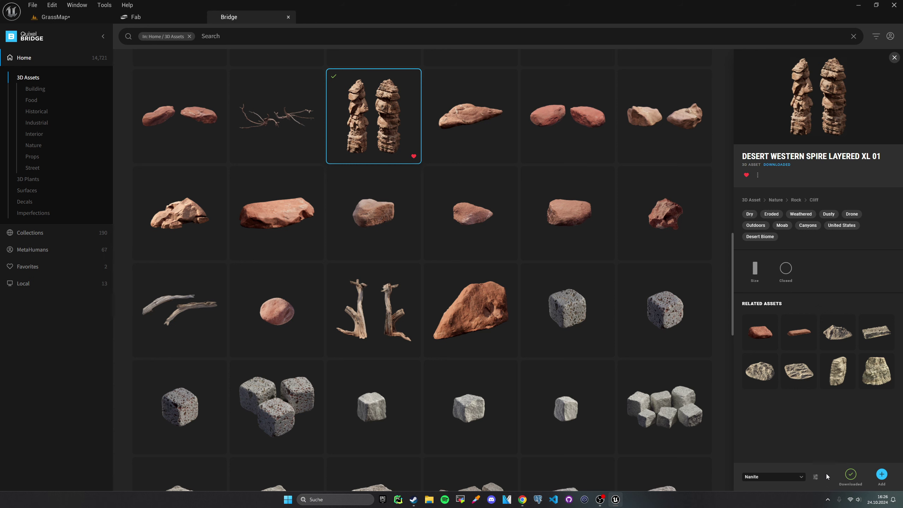
{"action": "left_click", "coordinate": [881, 474]}
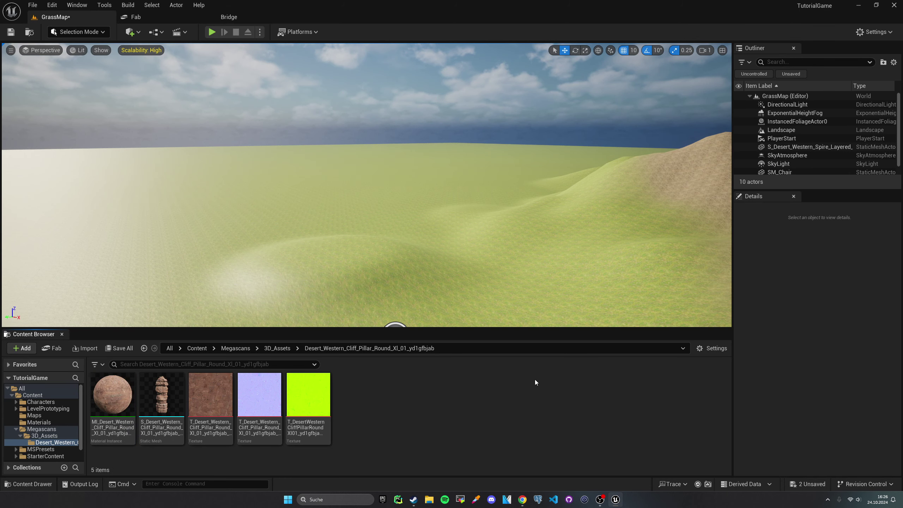
Drag the Cliff Pillar mesh from Megascans/3D_Assets onto the GrassMap landscape
{"action": "left_click", "coordinate": [42, 429]}
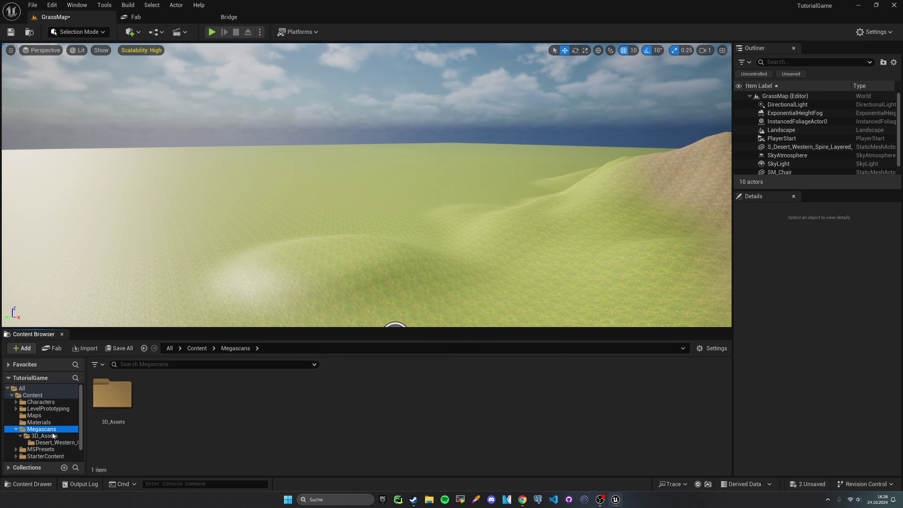
{"action": "double_click", "coordinate": [115, 405]}
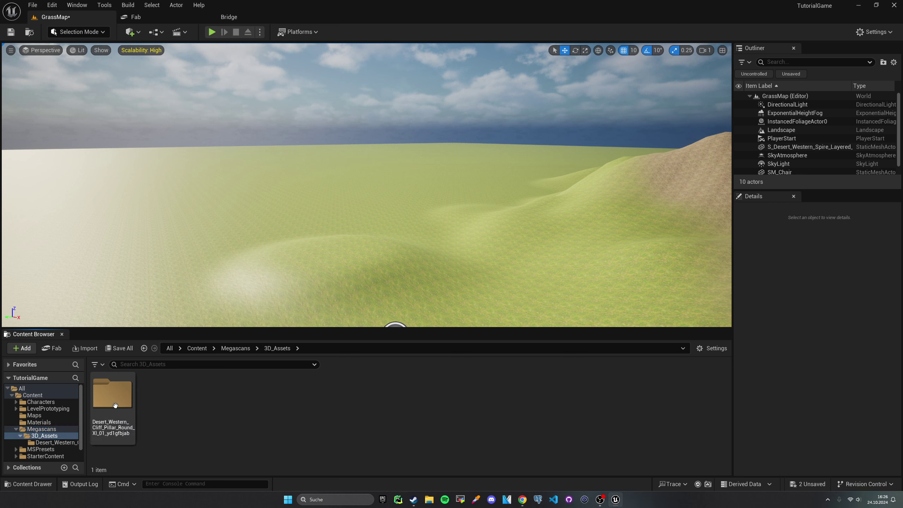
{"action": "double_click", "coordinate": [128, 413]}
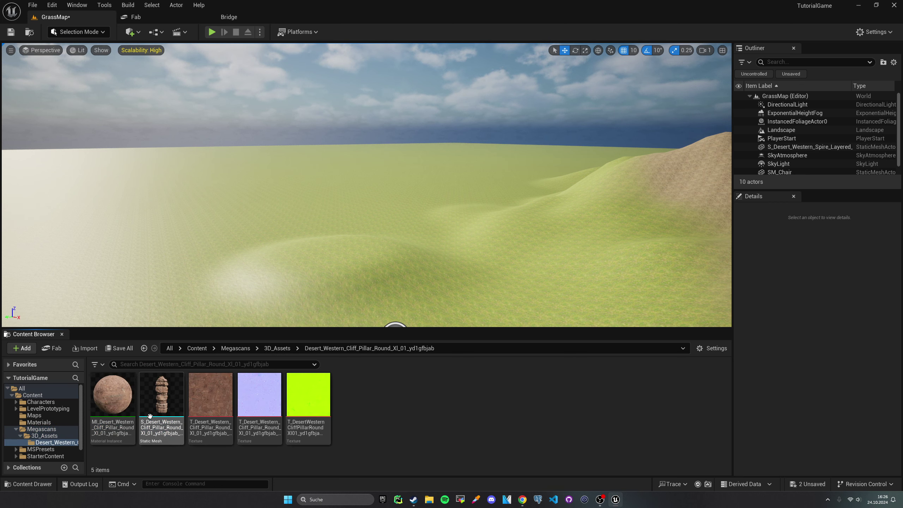
{"action": "mouse_move", "coordinate": [162, 400]}
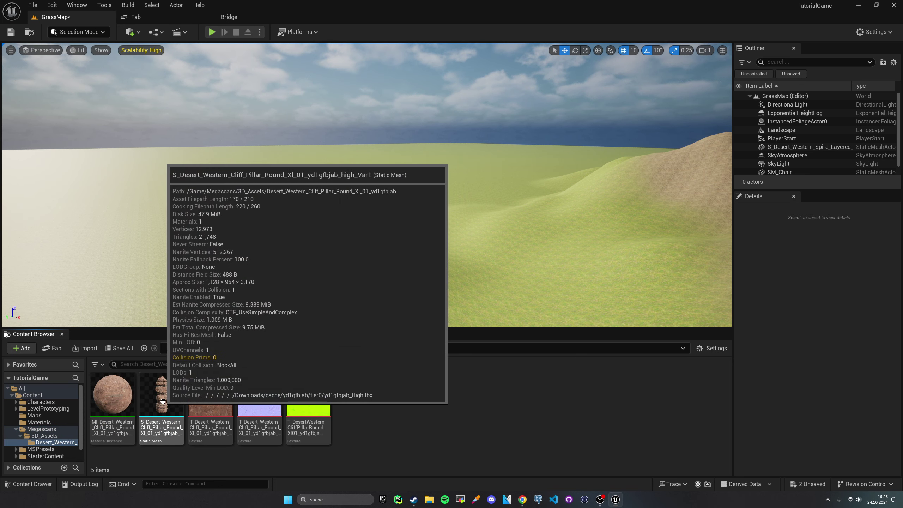
{"action": "left_click_drag", "start_coordinate": [163, 401], "coordinate": [423, 227]}
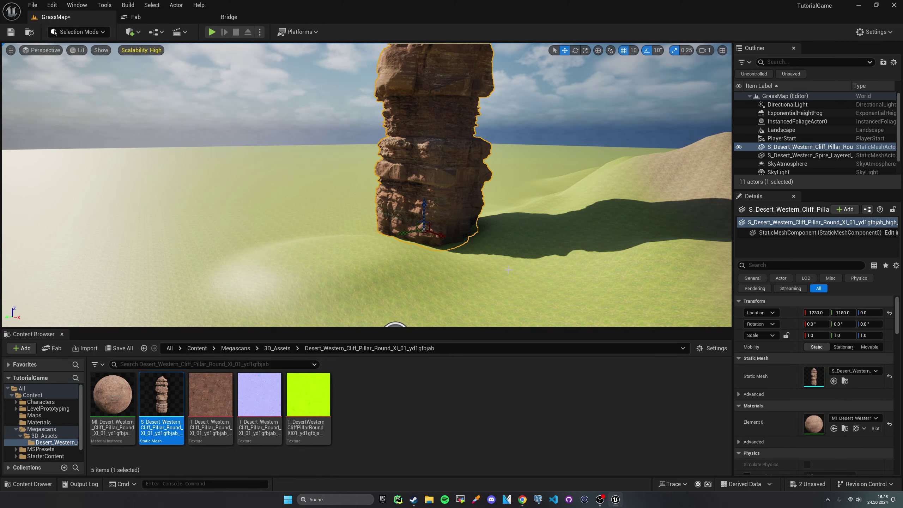
{"action": "mouse_move", "coordinate": [508, 270]}
{"action": "right_mouse_down"}
{"action": "mouse_move", "coordinate": [530, 219]}
{"action": "mouse_move", "coordinate": [577, 205]}
{"action": "mouse_move", "coordinate": [448, 235]}
{"action": "right_mouse_up"}
Scale the pillar to 1.25 in Y and Z and tilt it -50°
{"action": "key", "text": "e"}
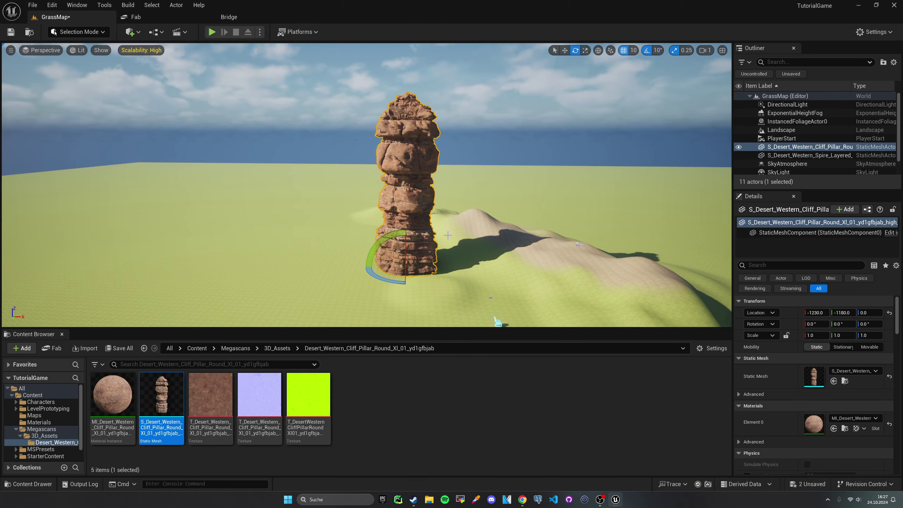
{"action": "key", "text": "r"}
{"action": "left_click_drag", "start_coordinate": [414, 258], "coordinate": [414, 199]}
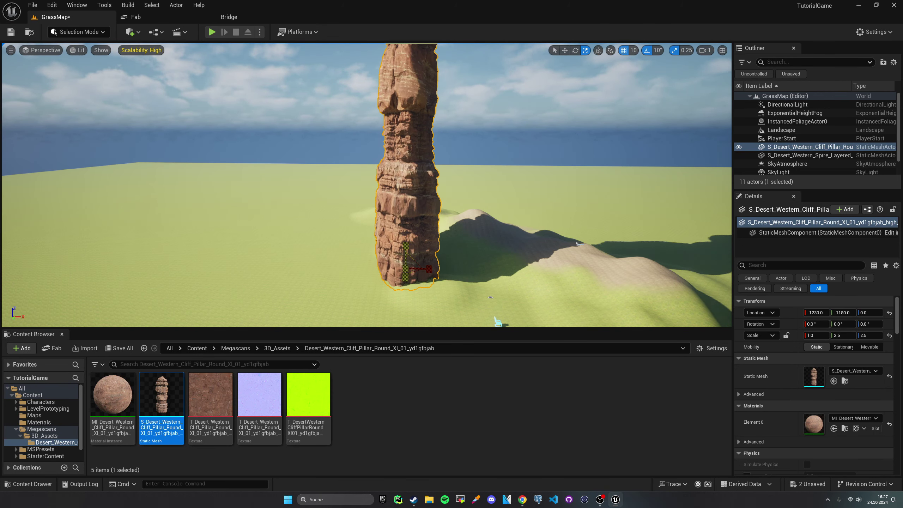
{"action": "mouse_move", "coordinate": [414, 263]}
{"action": "left_mouse_down"}
{"action": "mouse_move", "coordinate": [419, 274]}
{"action": "mouse_move", "coordinate": [376, 268]}
{"action": "mouse_move", "coordinate": [281, 135]}
{"action": "left_mouse_up"}
{"action": "key", "text": "w"}
{"action": "key", "text": "e"}
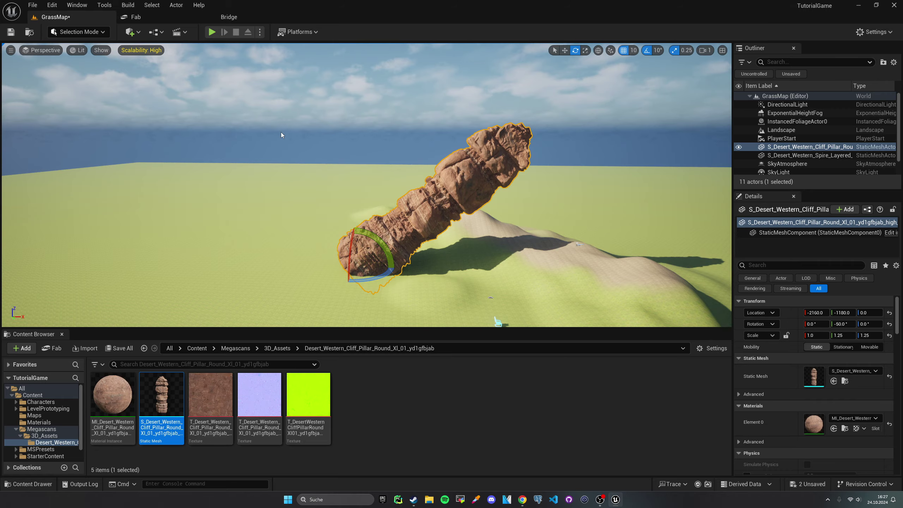
Play the level, walk the character up to the pillar, stop, and return to Bridge
{"action": "left_click", "coordinate": [212, 32]}
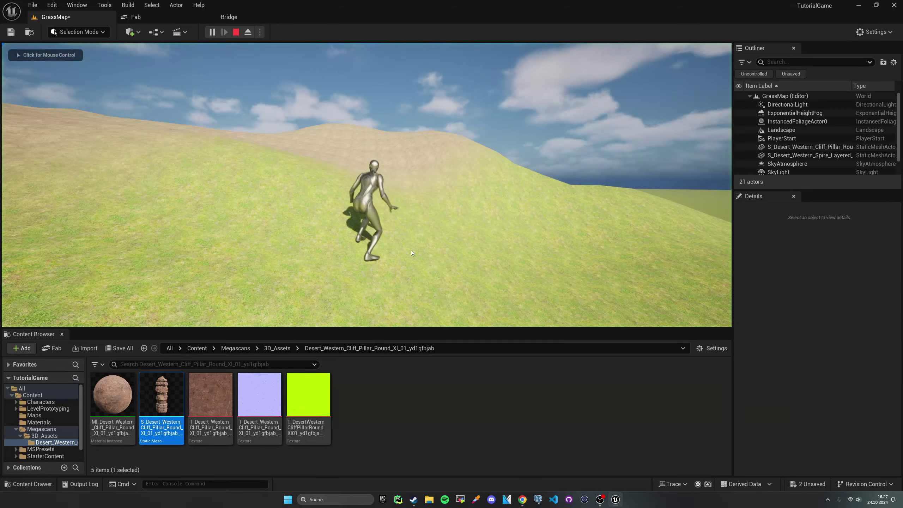
{"action": "key", "text": "w"}
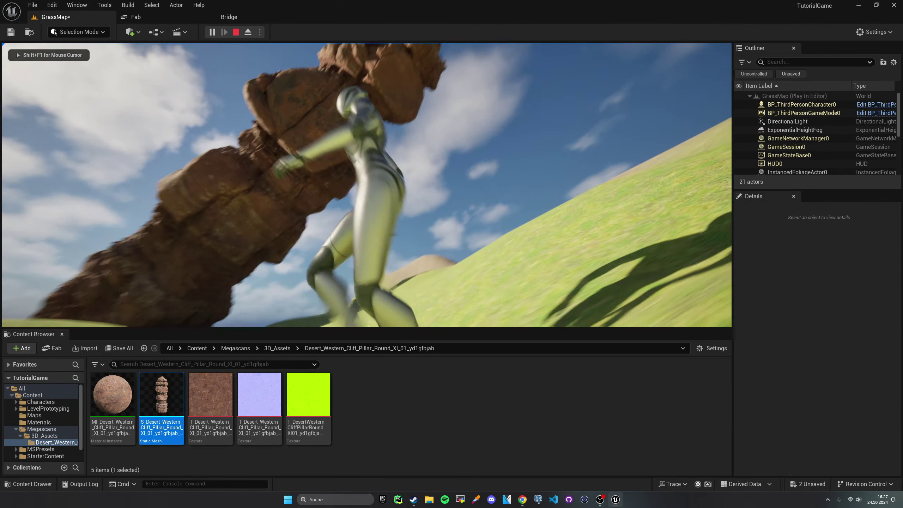
{"action": "key", "text": "Escape"}
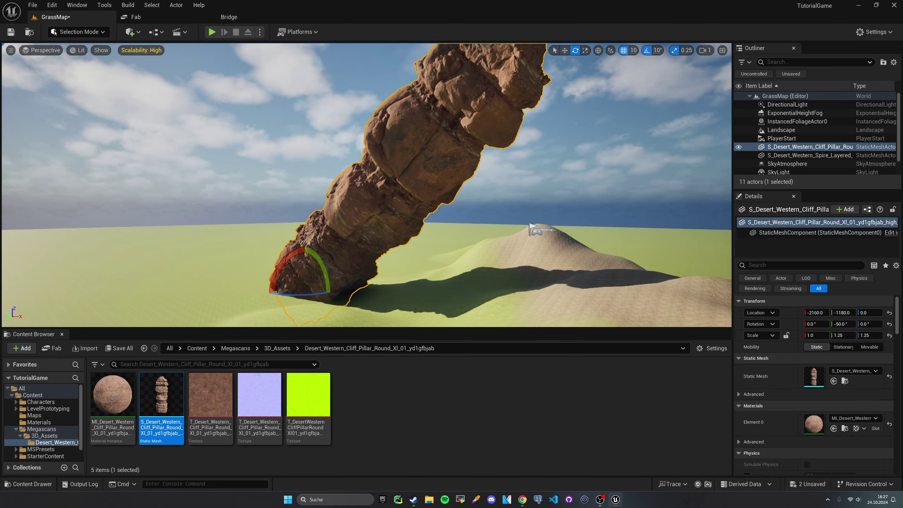
{"action": "scroll", "coordinate": [371, 238], "scroll_direction": "down", "scroll_amount": 5}
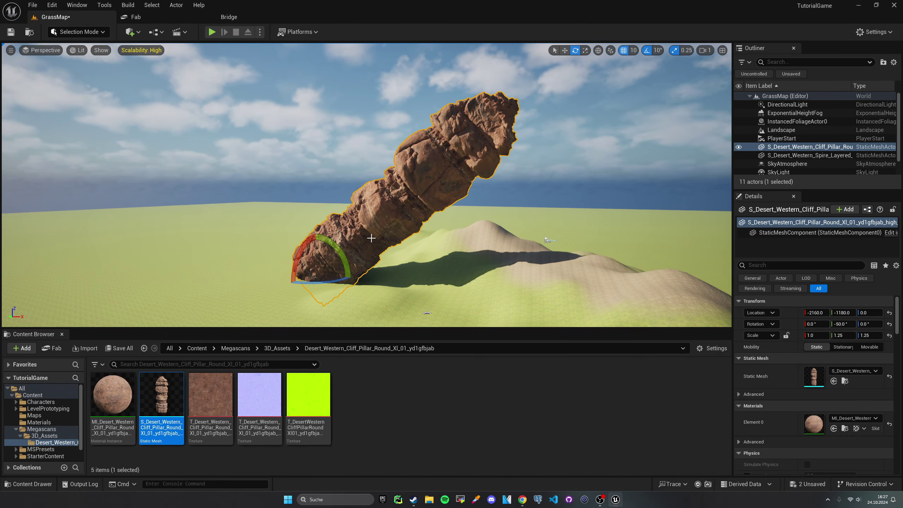
{"action": "left_click", "coordinate": [228, 16]}
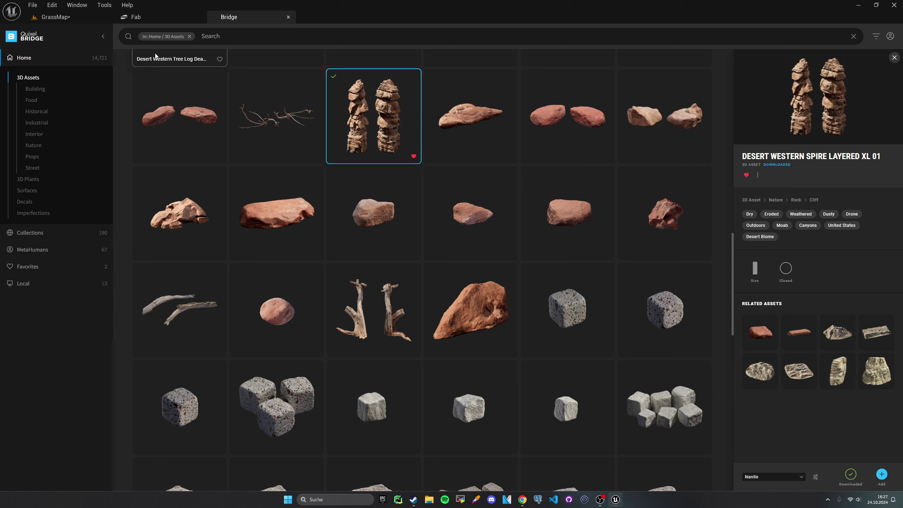
Remove the 'In: Home / 3D Assets' filter chip and browse Bridge's new surfaces, 3D models and plants
{"action": "left_click", "coordinate": [189, 37]}
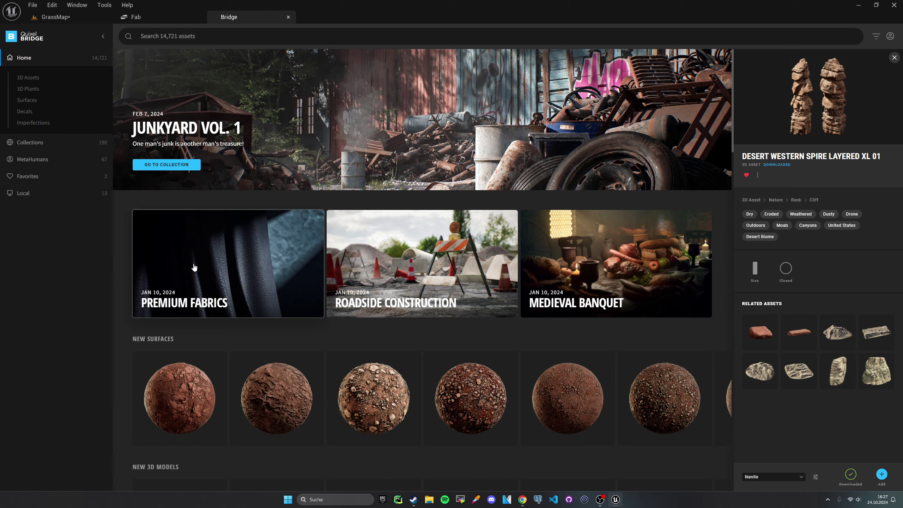
{"action": "scroll", "coordinate": [194, 267], "scroll_direction": "down", "scroll_amount": 4}
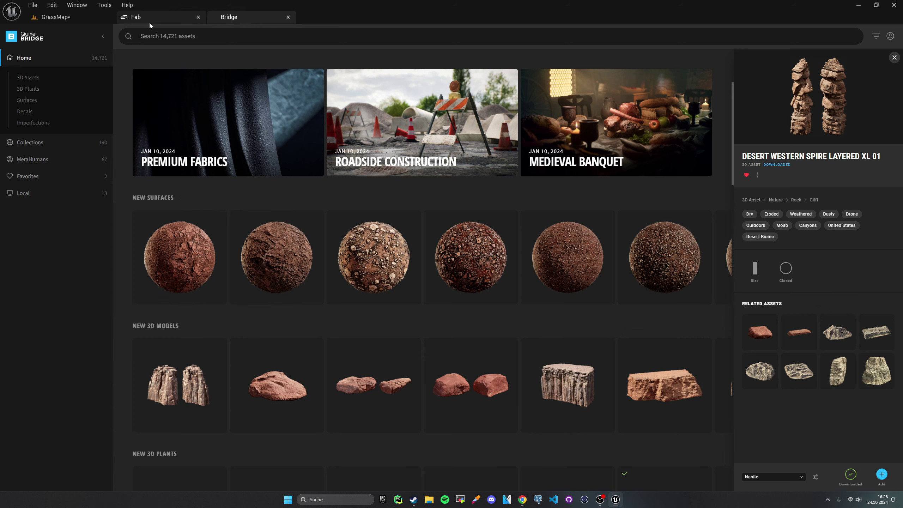
{"action": "left_click", "coordinate": [178, 14]}
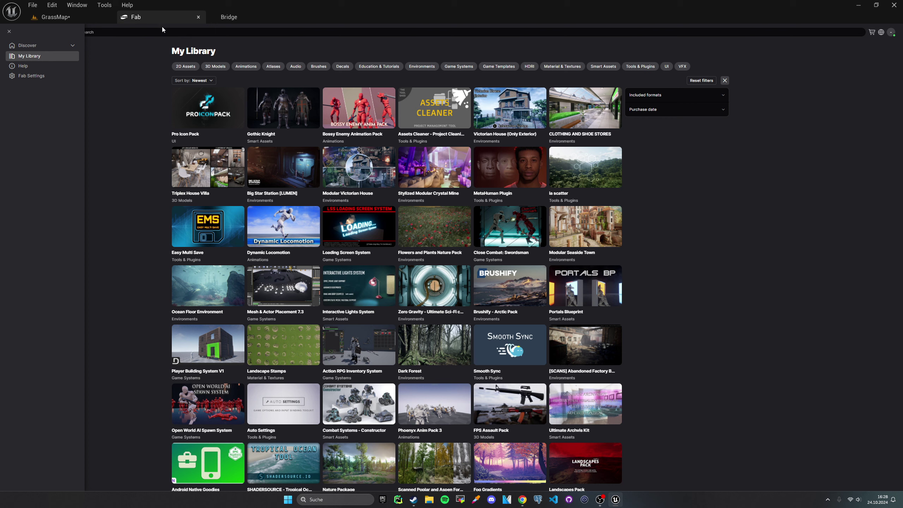
{"action": "left_click", "coordinate": [229, 17]}
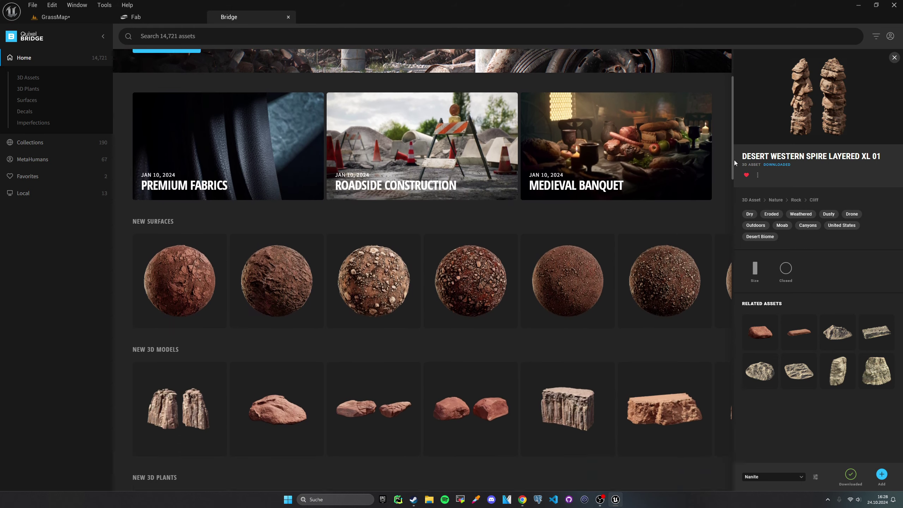
{"action": "left_click_drag", "start_coordinate": [732, 124], "coordinate": [733, 203]}
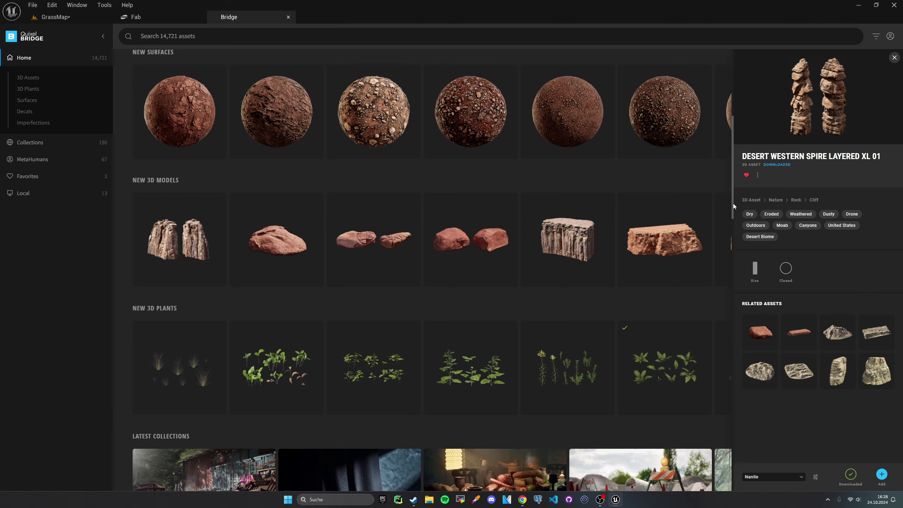